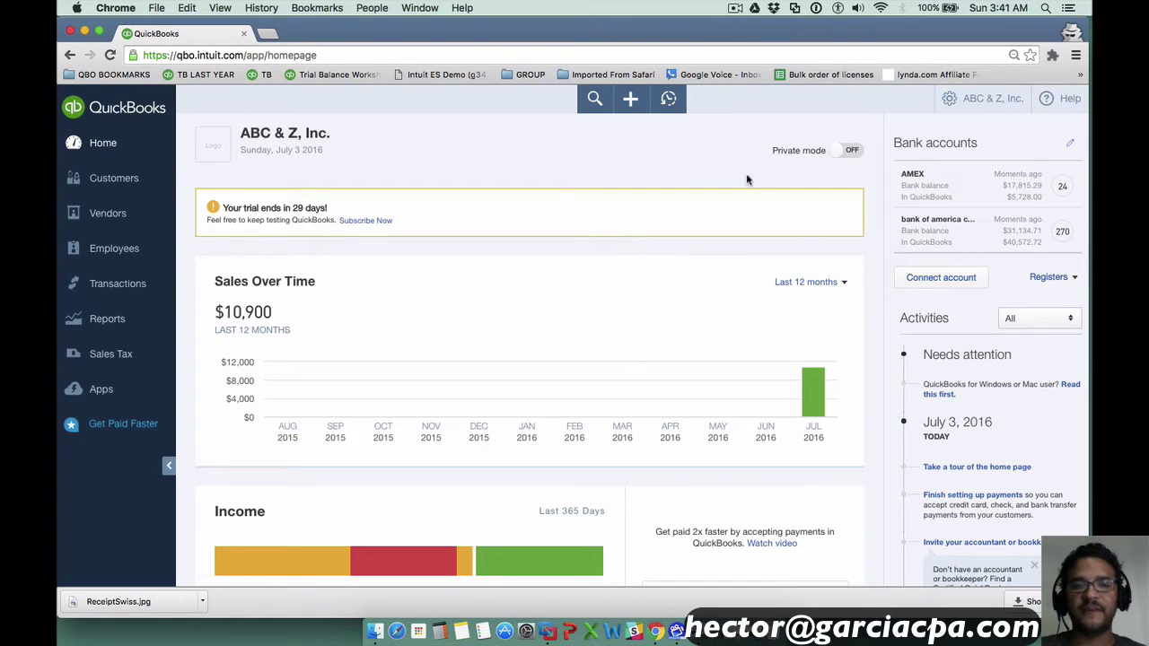
- Open the $42.39 AT&T bank charges expense from Recent Transactions and scroll to its Attachments box
click(668, 99)
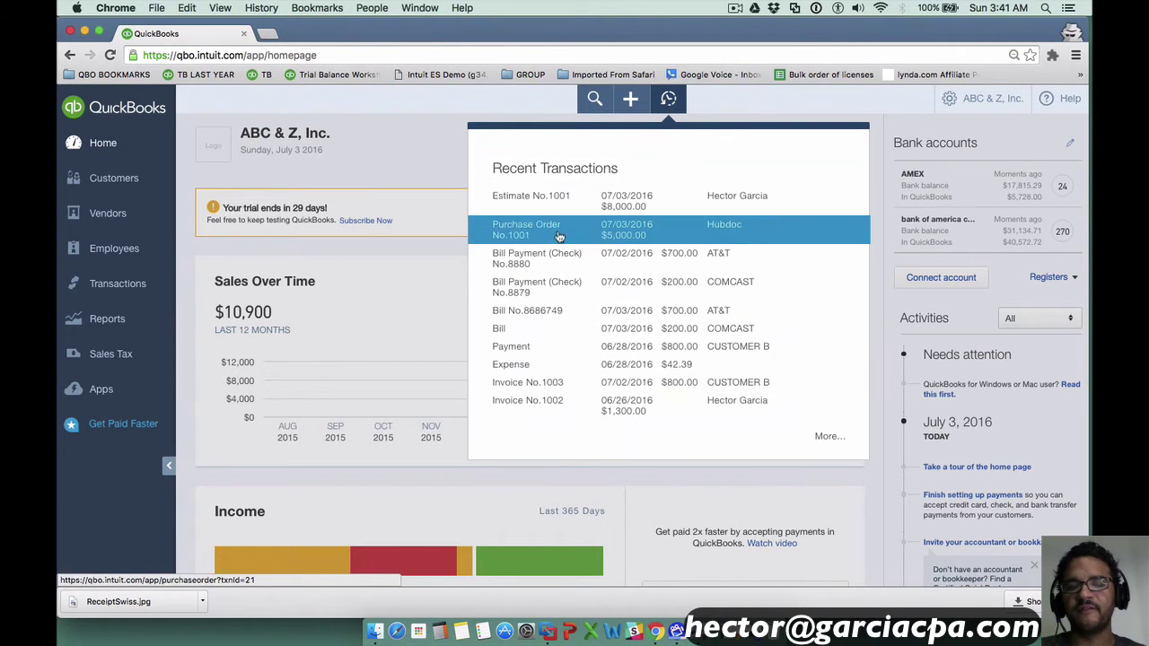
click(550, 364)
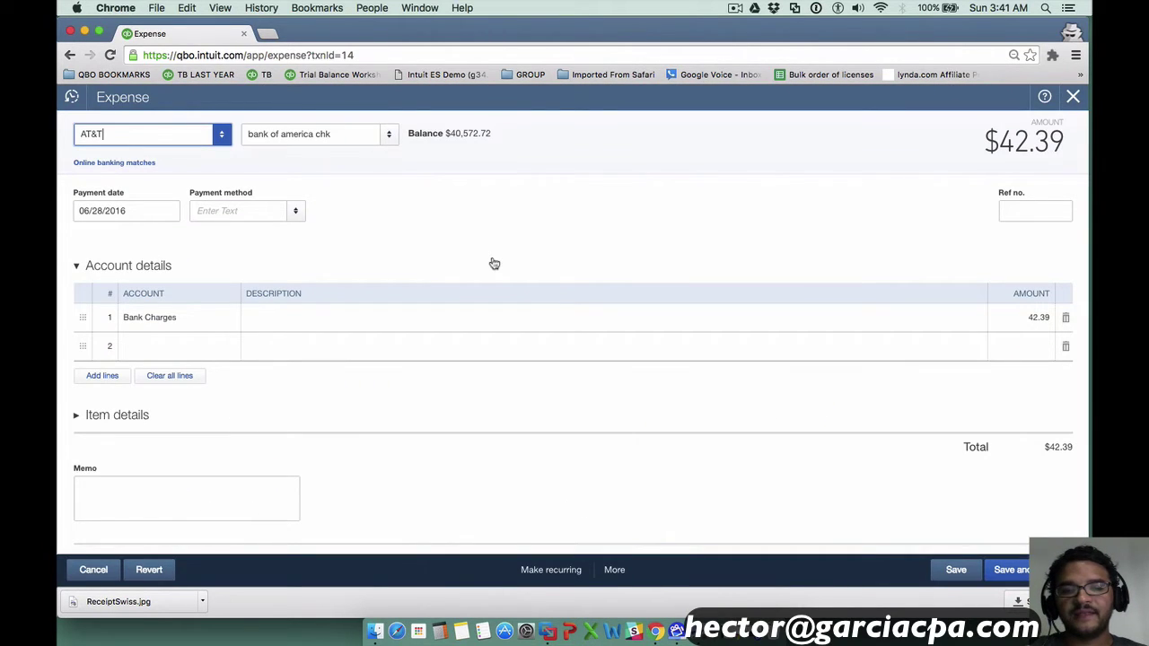
scroll(562, 321, down, 3)
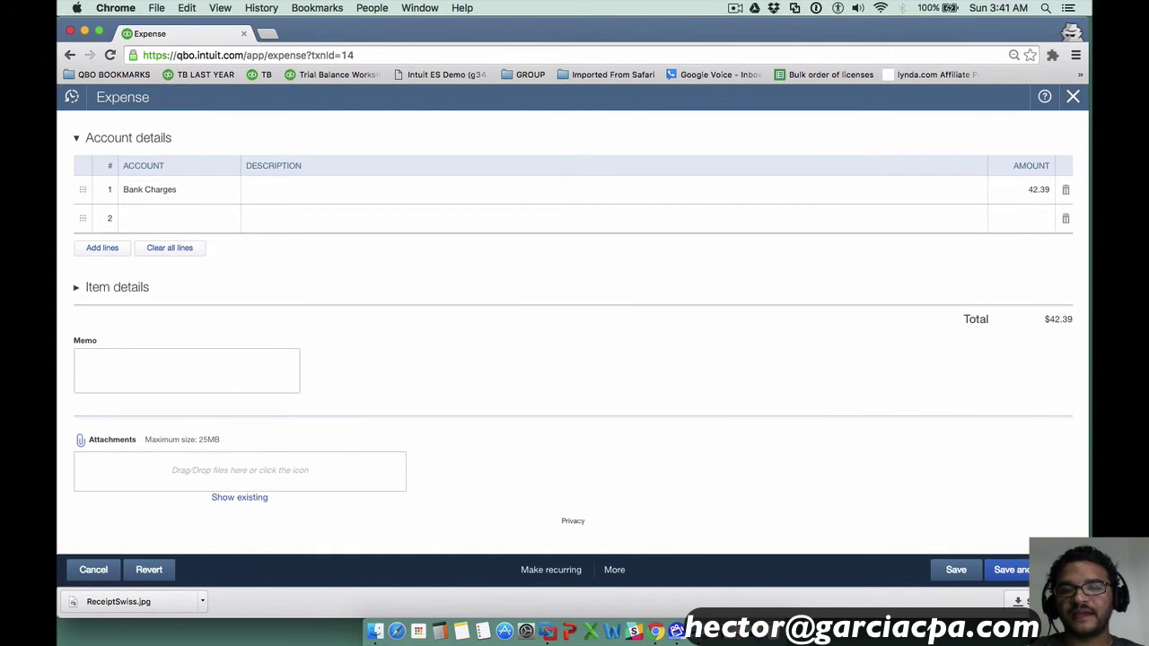
- Attach download.png from the desktop to the AT&T expense and preview the attached image
drag(1090, 618, 833, 617)
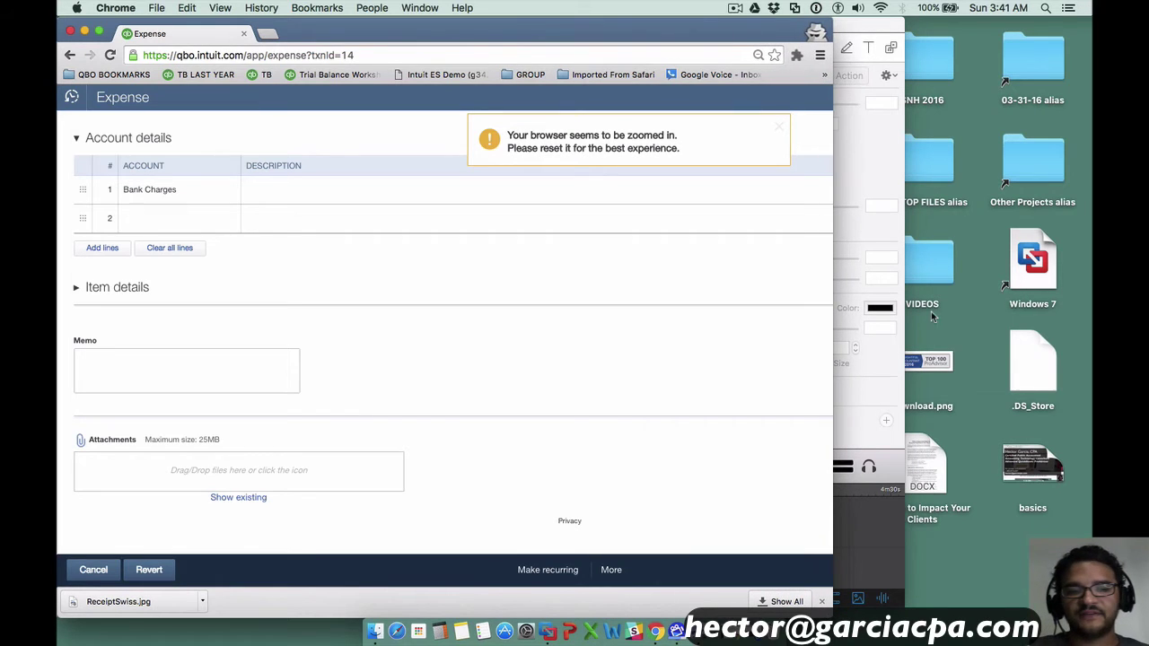
drag(938, 371, 195, 484)
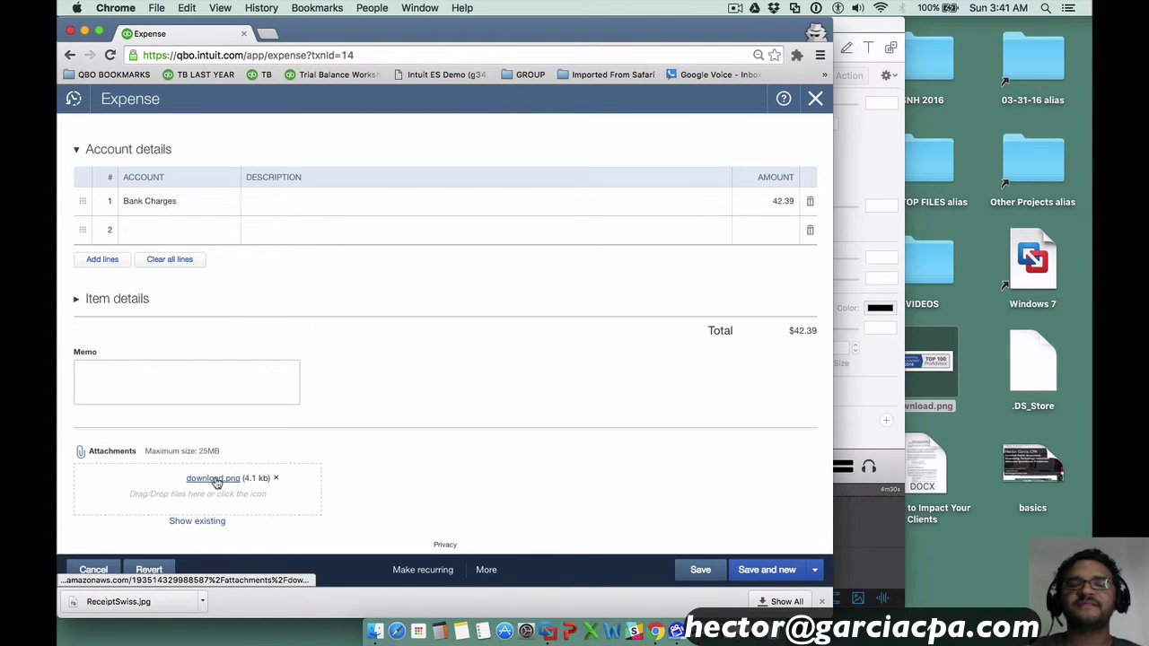
click(215, 480)
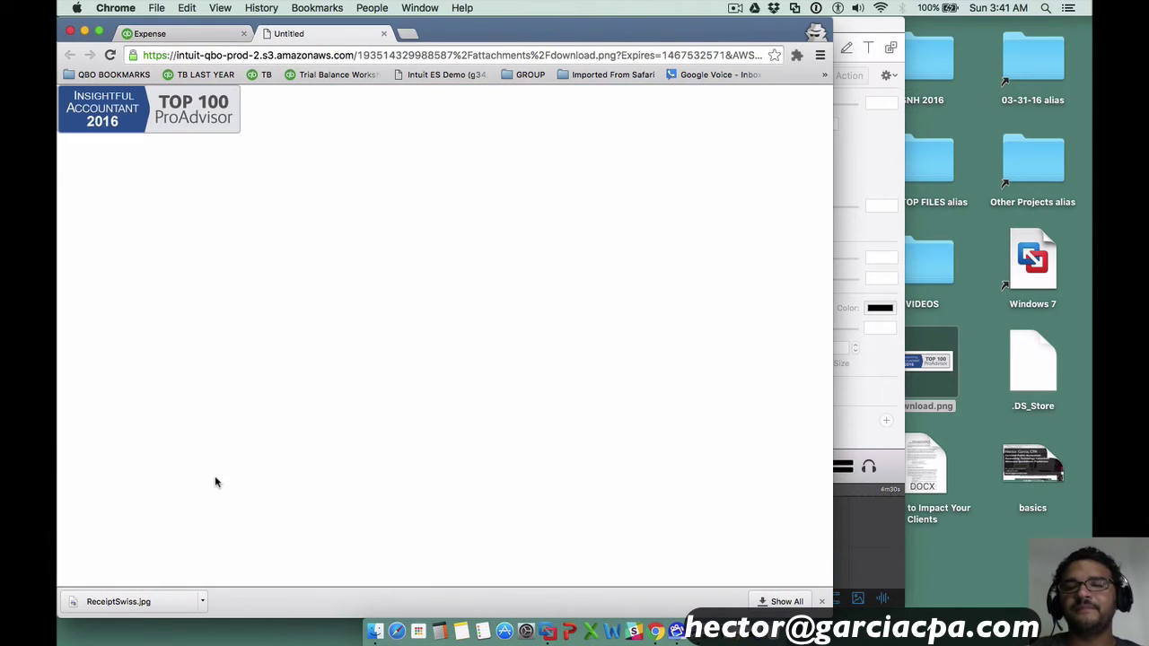
click(383, 33)
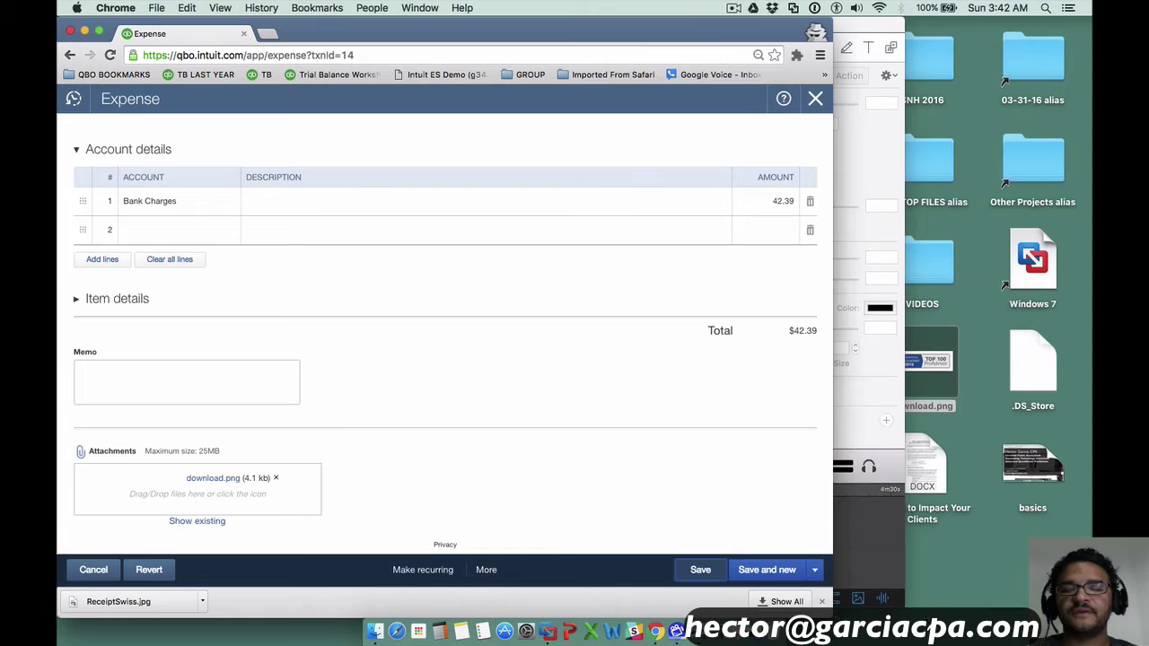
key(super+alt+f)
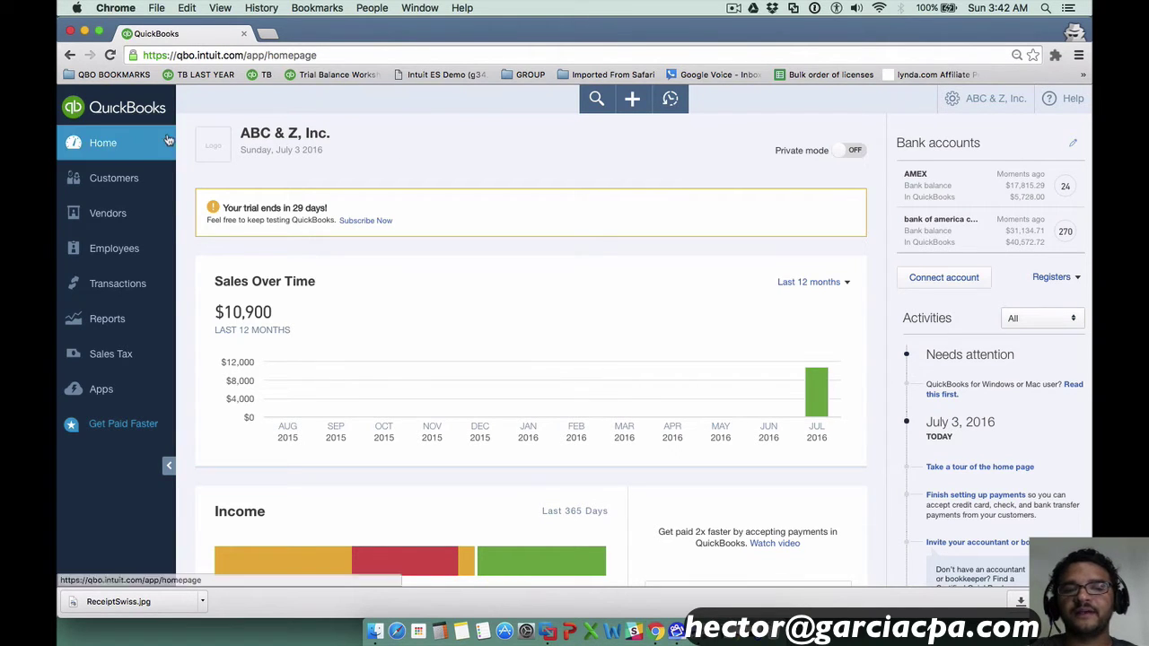
- Edit the AT&T vendor, attach 3 Ways to Impact Your Clients.docx, and save the vendor
click(108, 214)
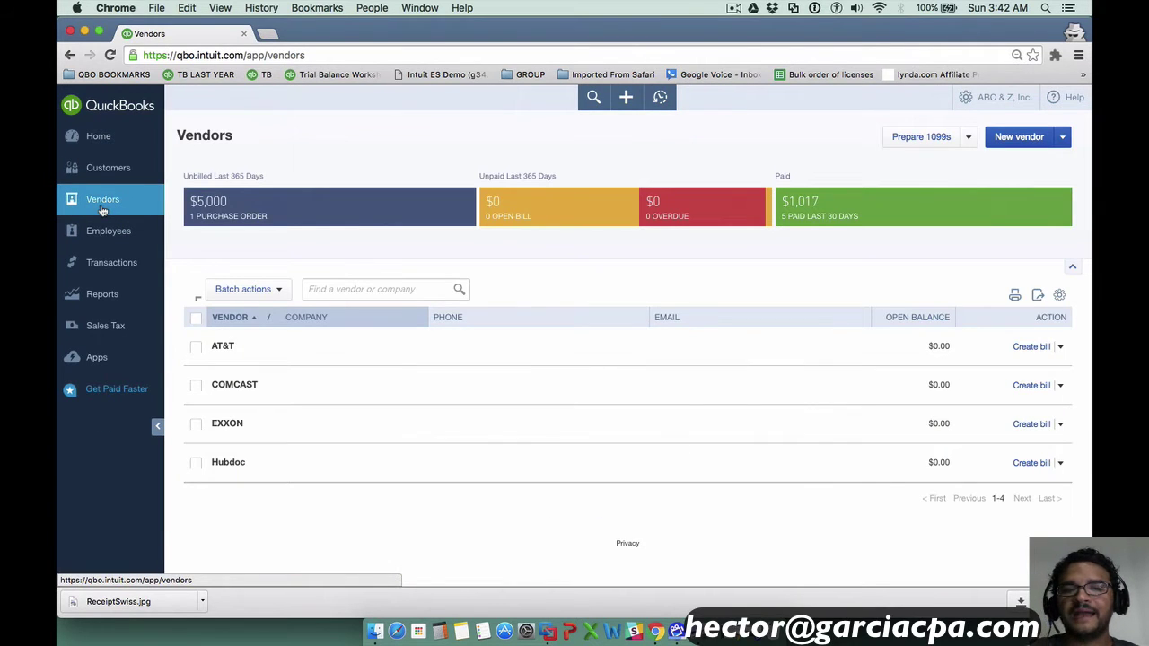
click(223, 348)
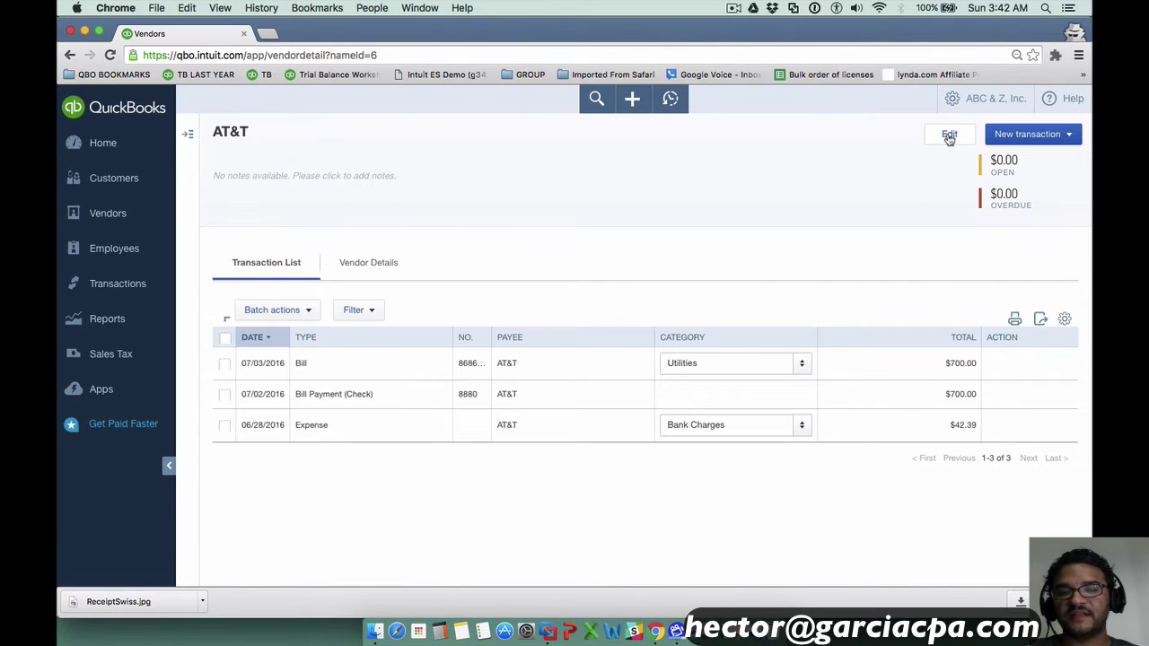
click(948, 136)
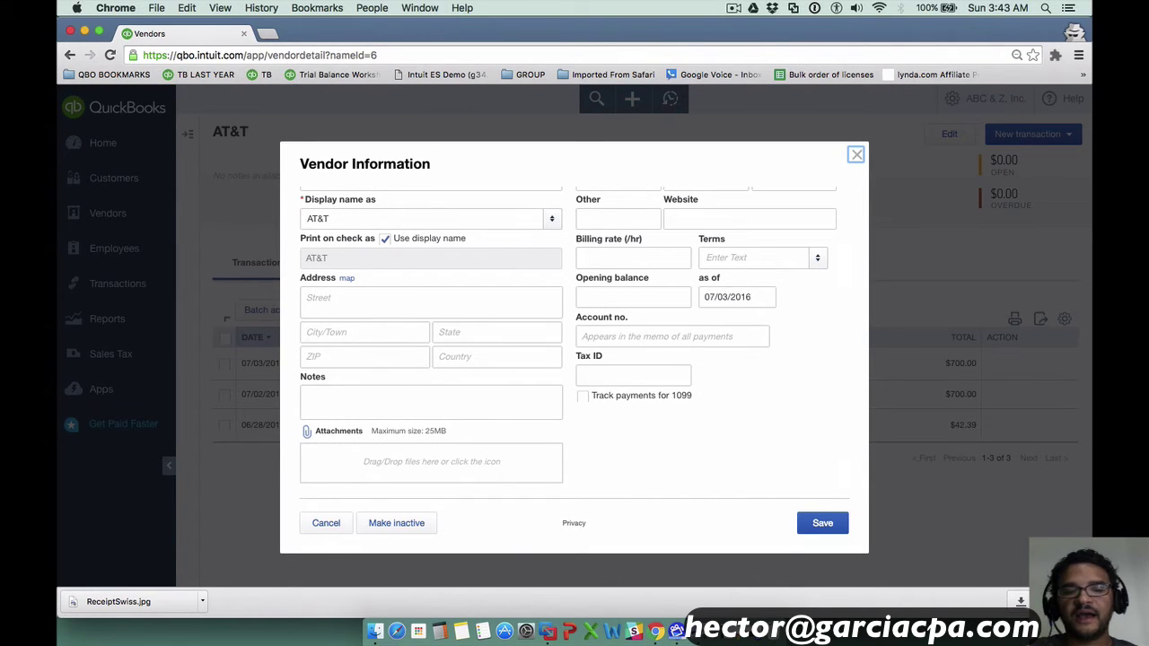
drag(1091, 500, 340, 465)
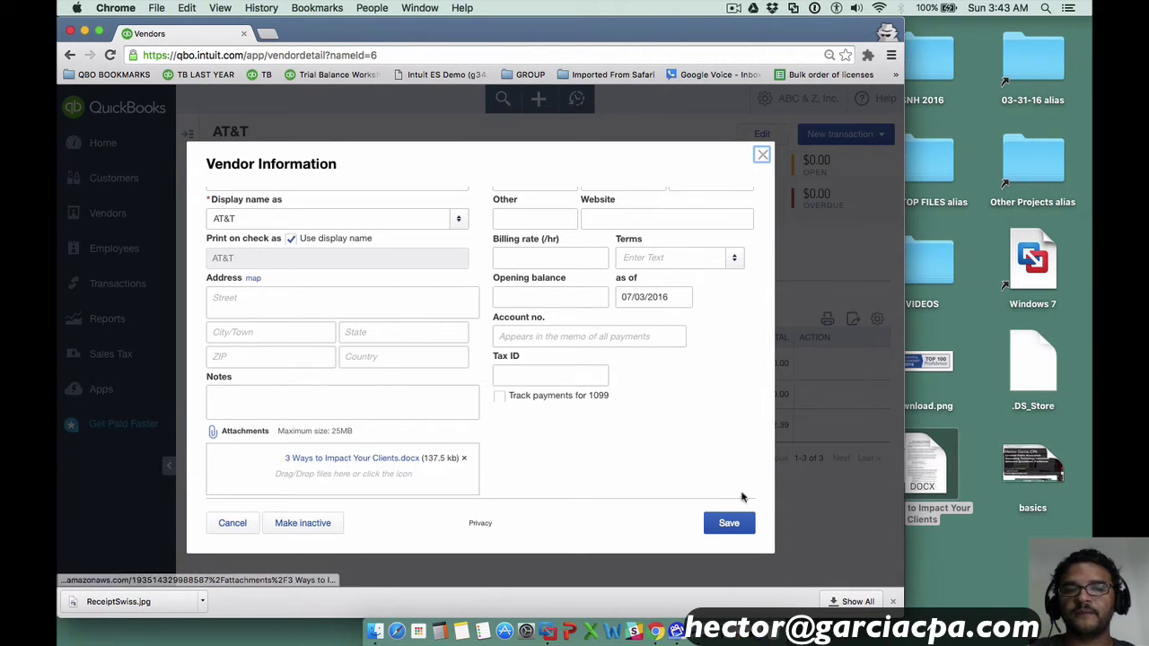
click(728, 522)
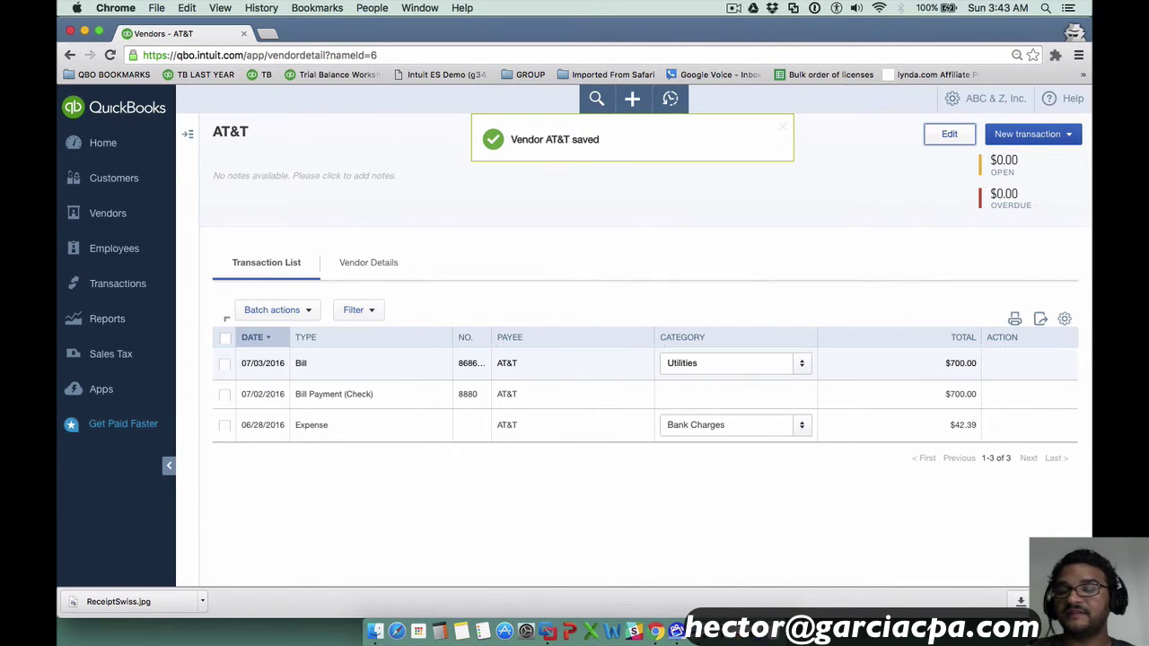
- Check AT&T's Vendor Details with its attachment, then open CUSTOMER B from the Customers list
click(366, 265)
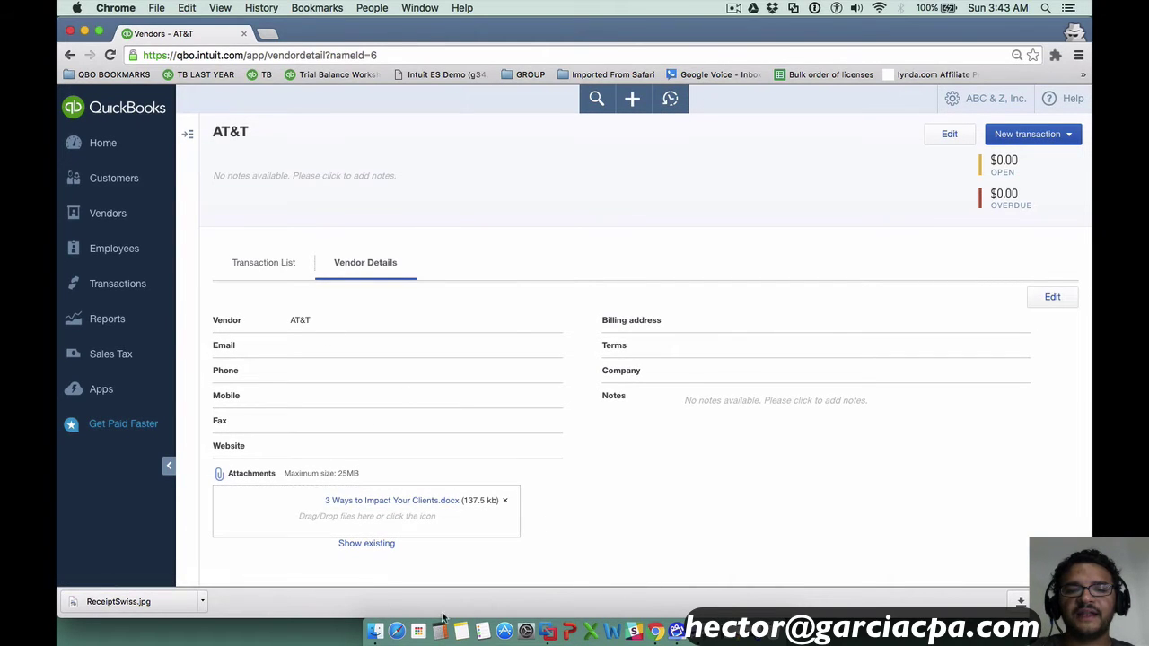
click(97, 185)
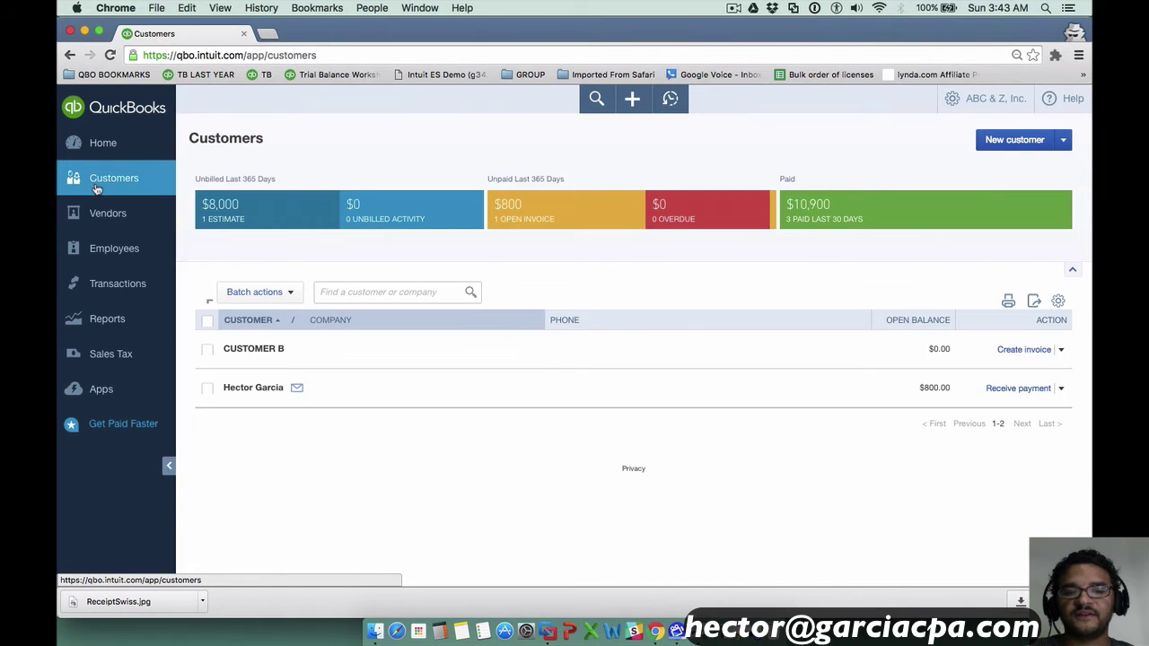
click(254, 350)
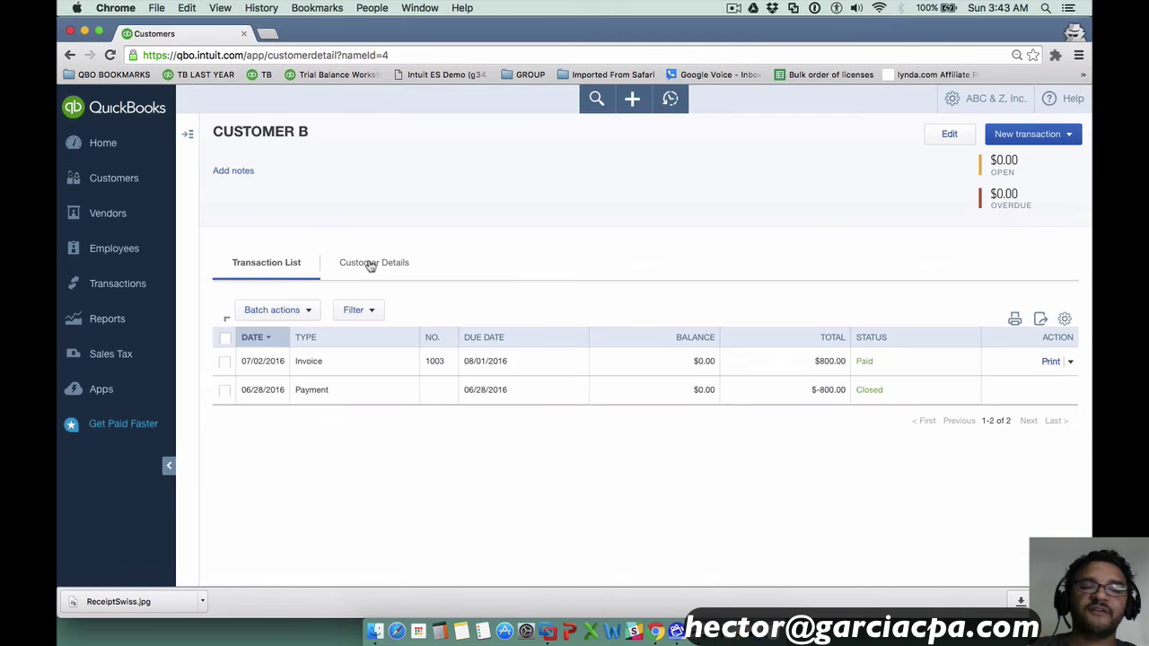
- View CUSTOMER B's Customer Details and empty attachments area, then open the gear menu
click(371, 264)
scroll(409, 535, down, 1)
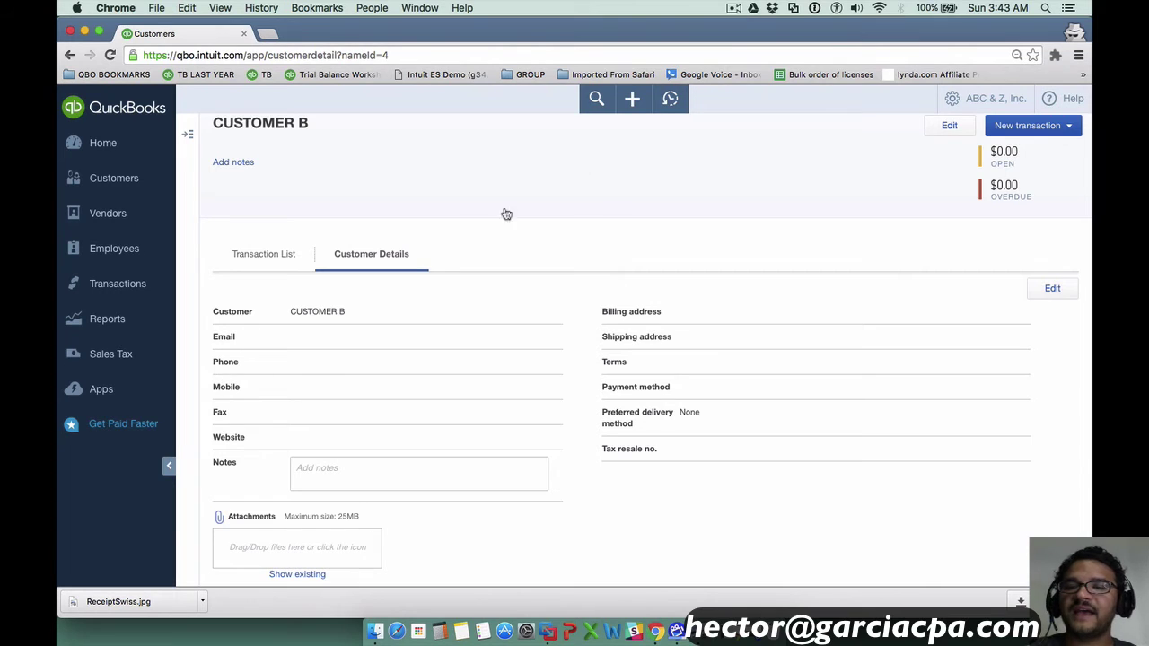
click(953, 98)
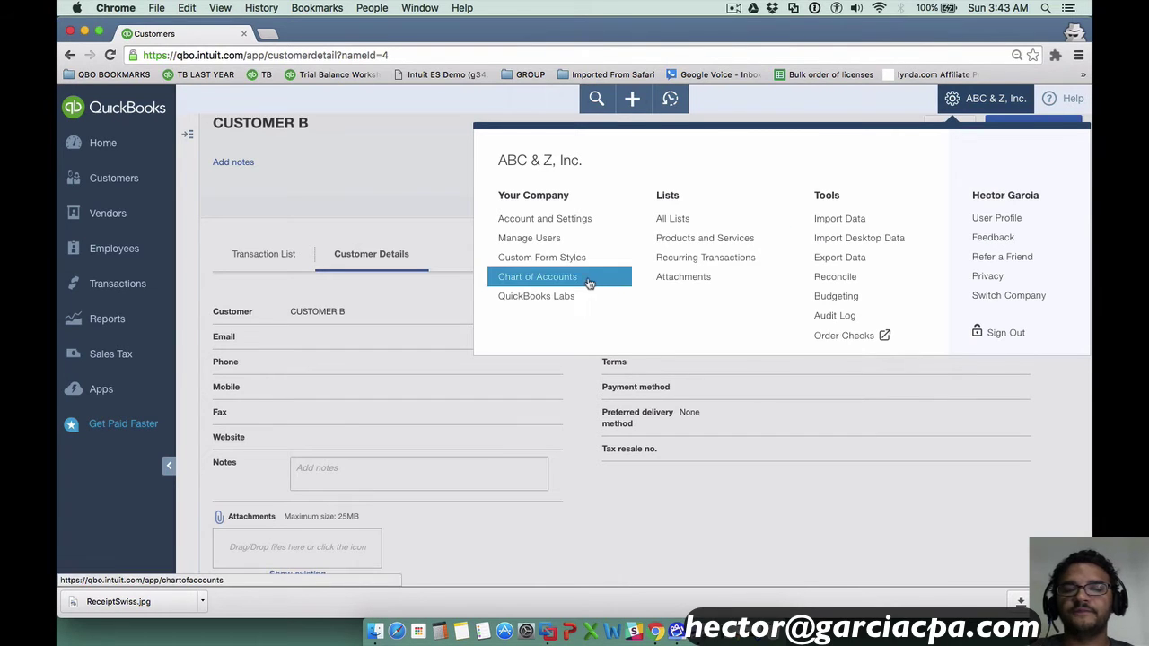
- Open the bank of america chk register from the Chart of Accounts and enable its Attachments column
click(536, 279)
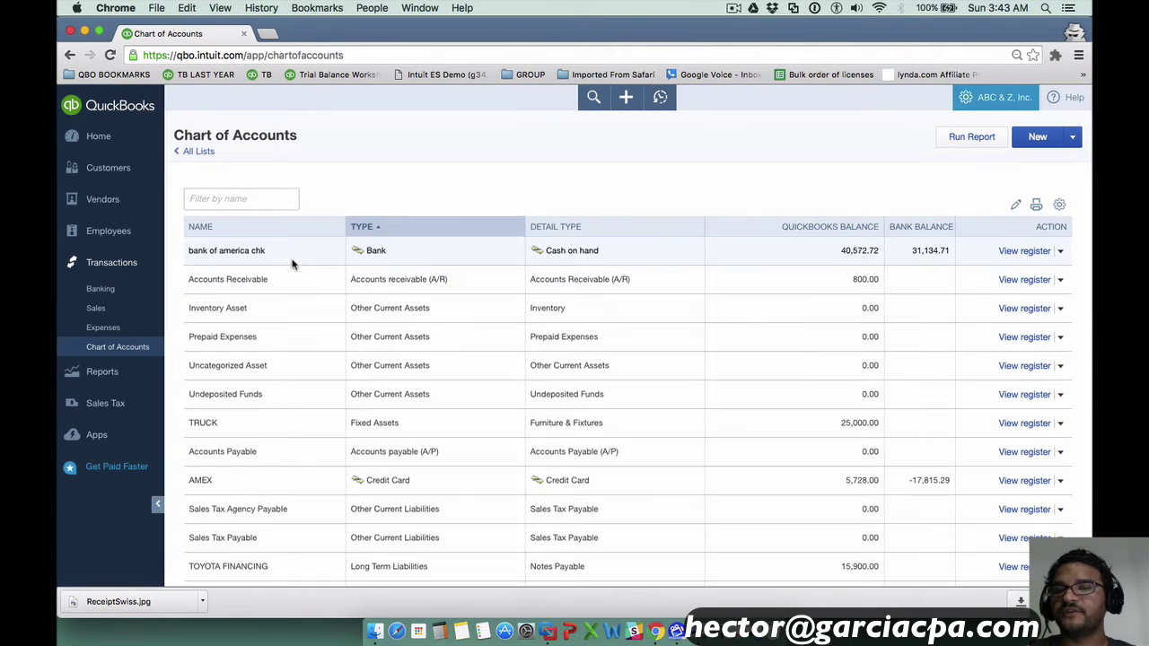
click(292, 263)
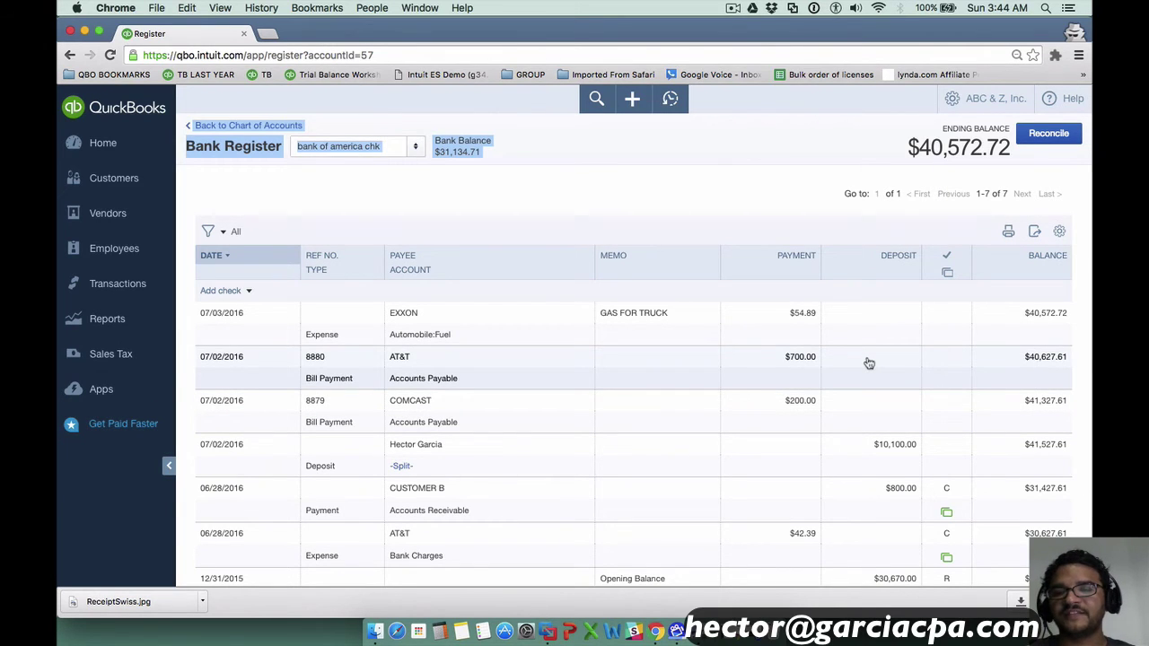
click(1059, 232)
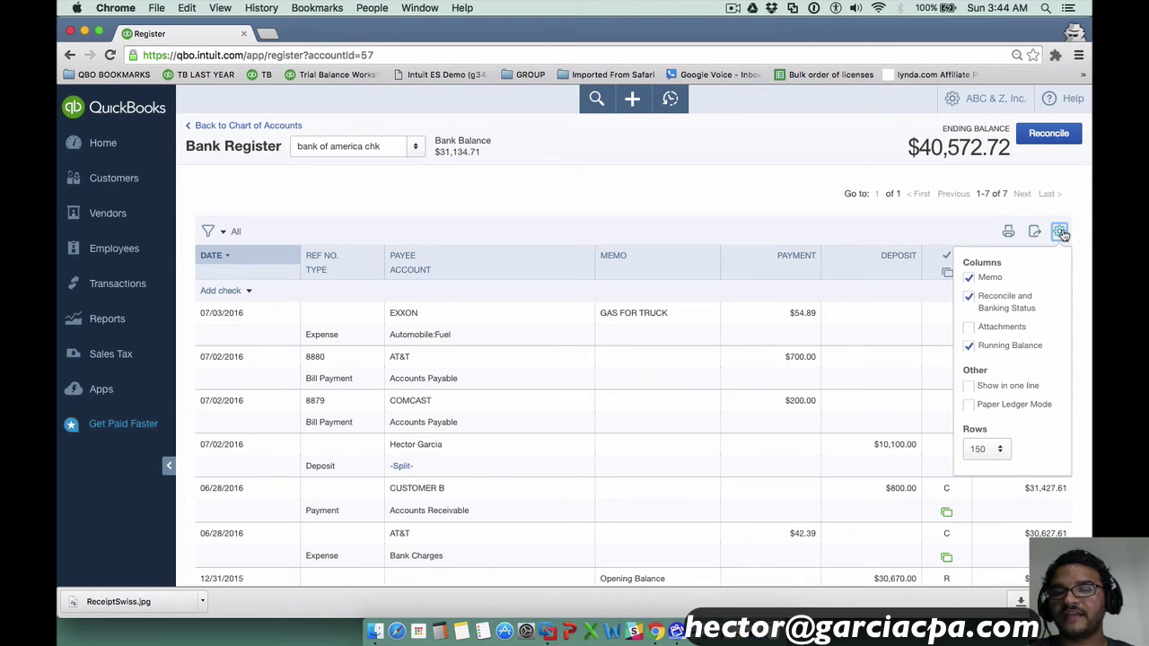
click(969, 328)
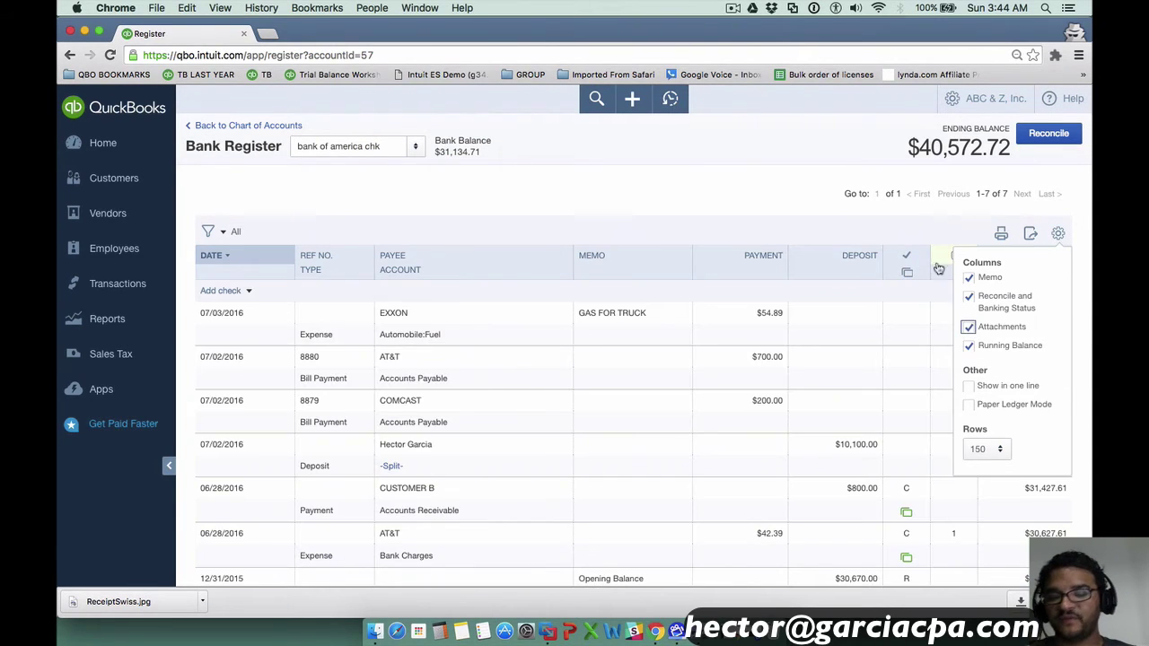
click(901, 238)
scroll(943, 295, down, 2)
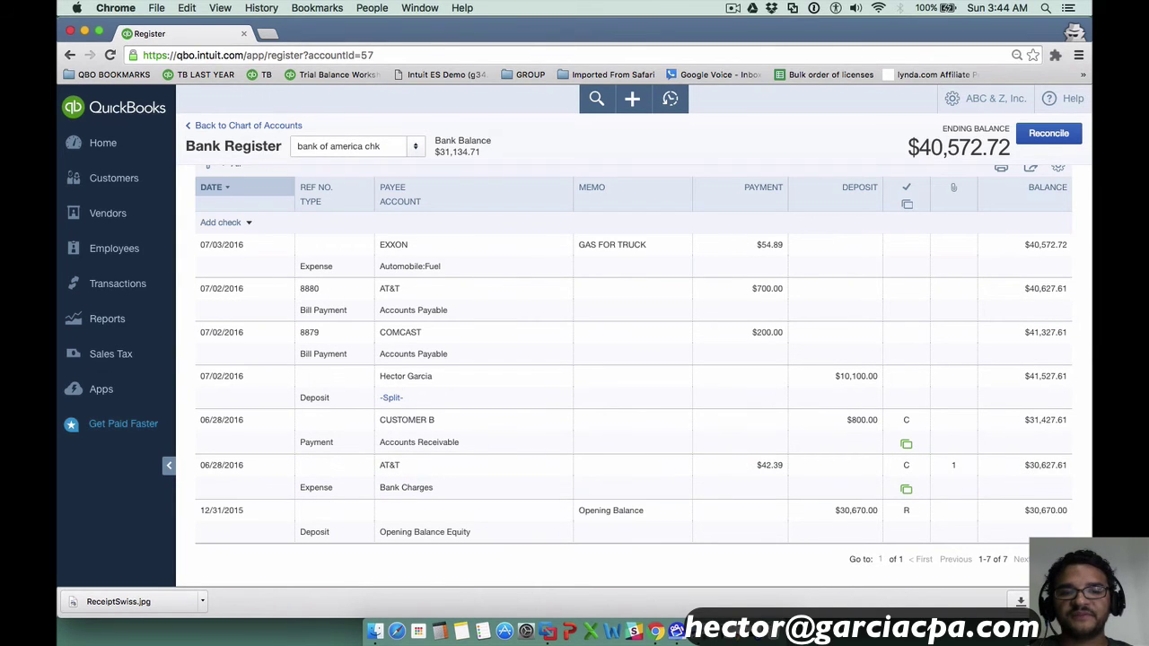
- Open the 07/03/2016 EXXON gas expense for editing, with ReceiptSwiss.jpg visible on the desktop
drag(1092, 359, 924, 359)
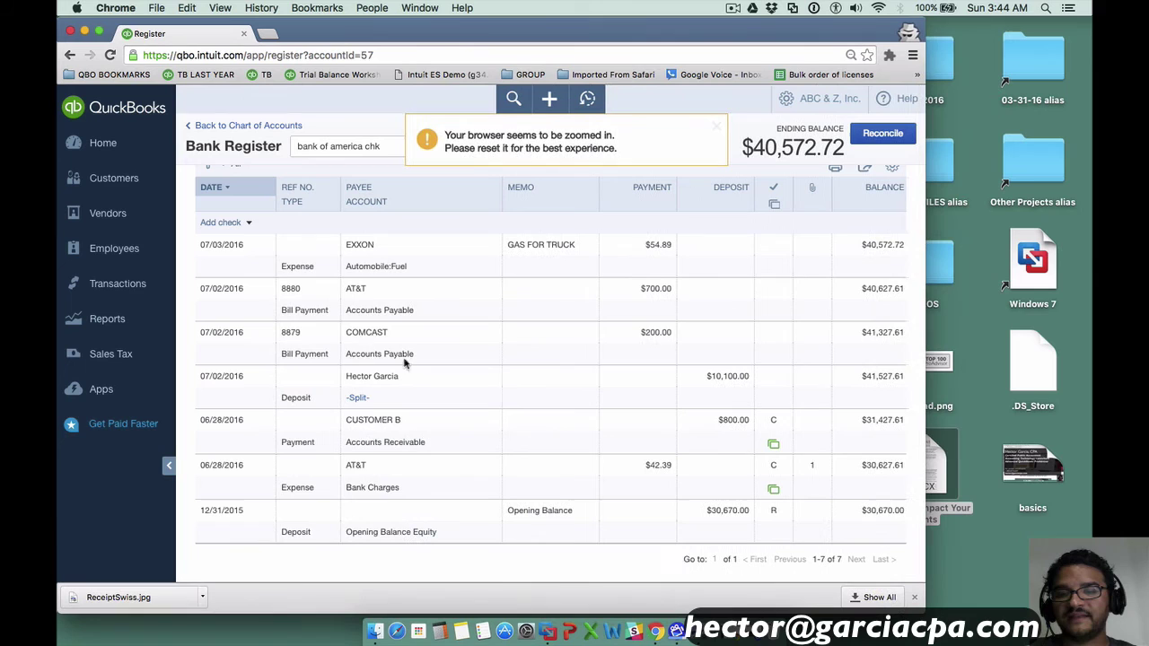
click(235, 271)
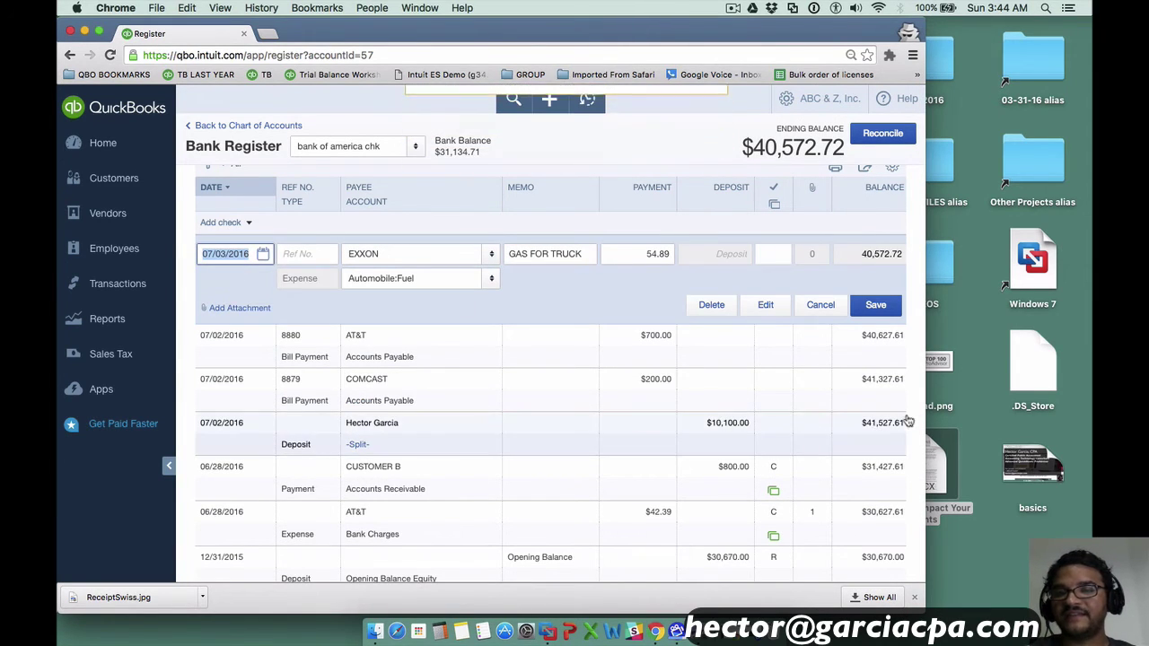
drag(922, 412, 776, 412)
click(845, 25)
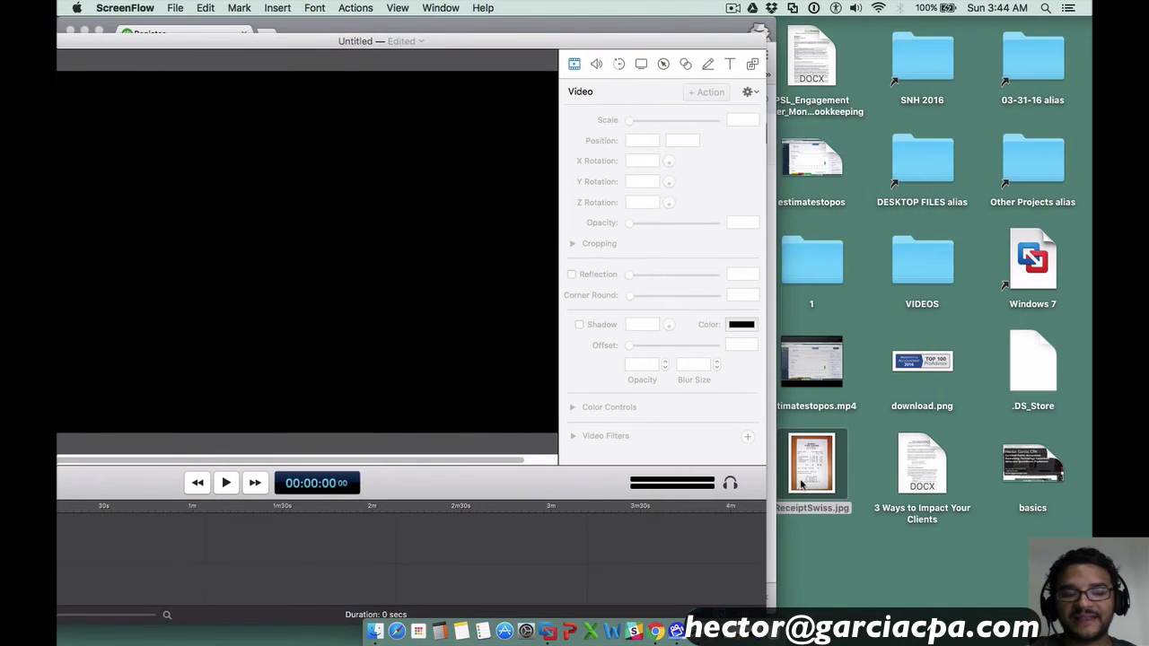
click(821, 475)
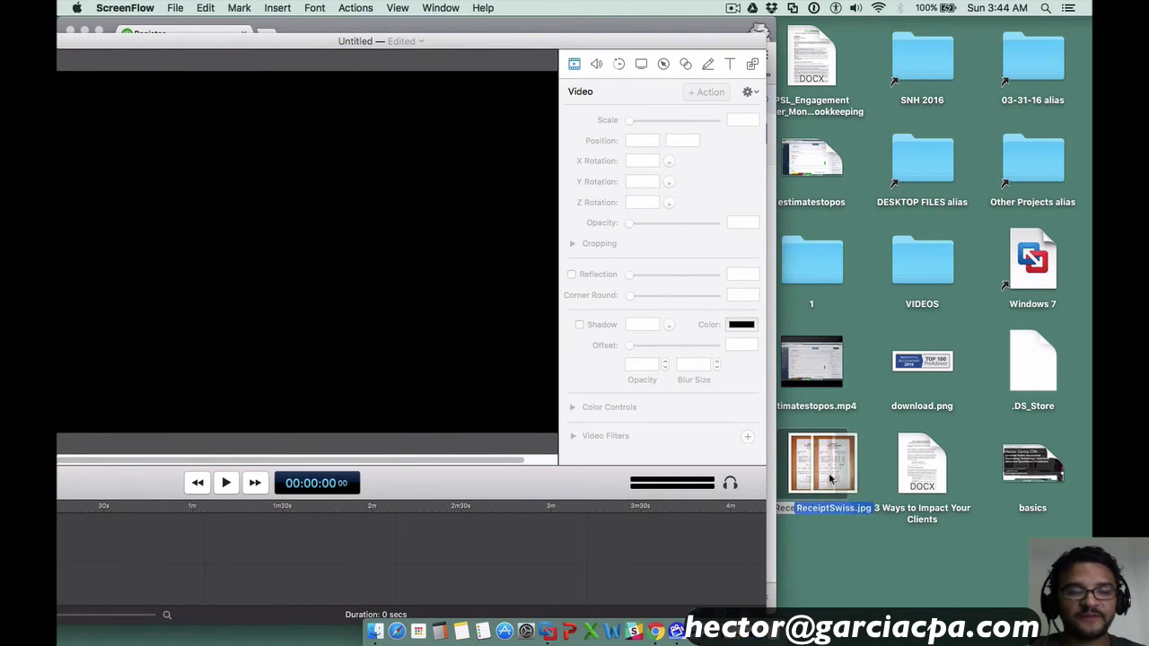
click(671, 33)
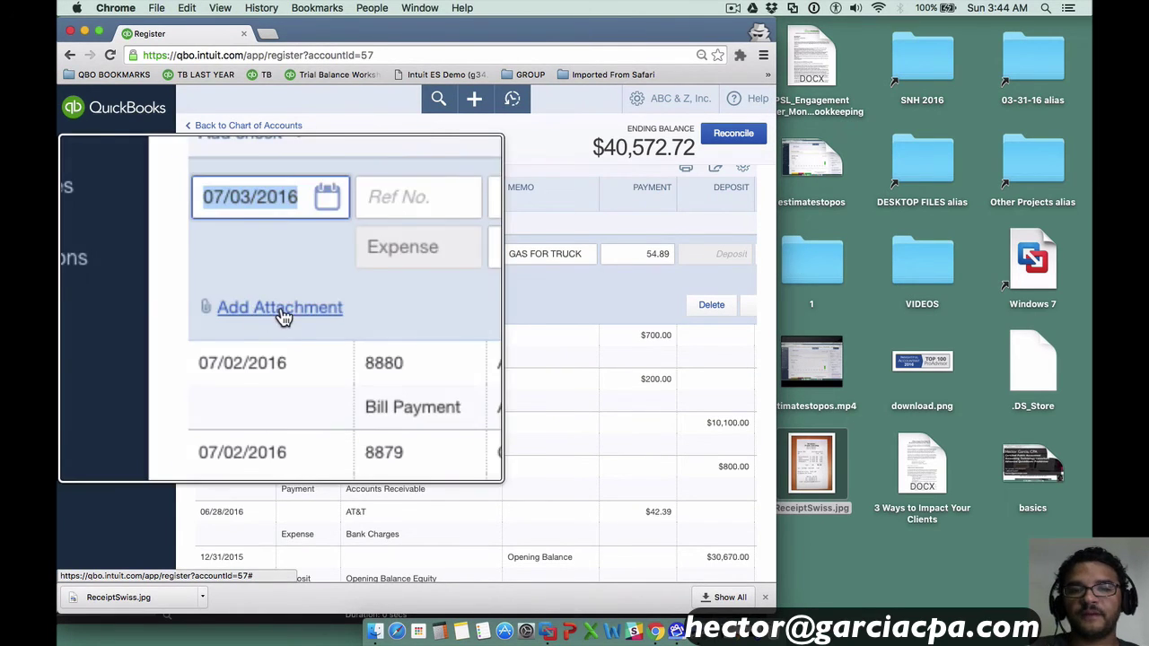
- Attach ReceiptSwiss.jpg from the Desktop to the $54.89 EXXON expense and save it
click(240, 308)
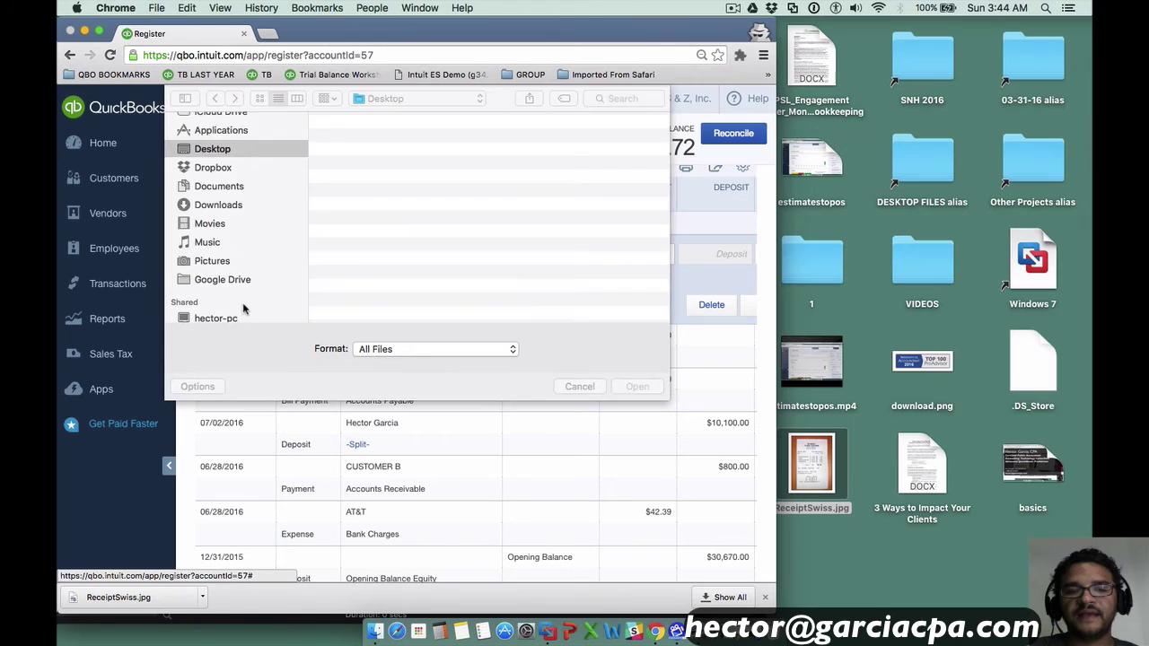
click(380, 153)
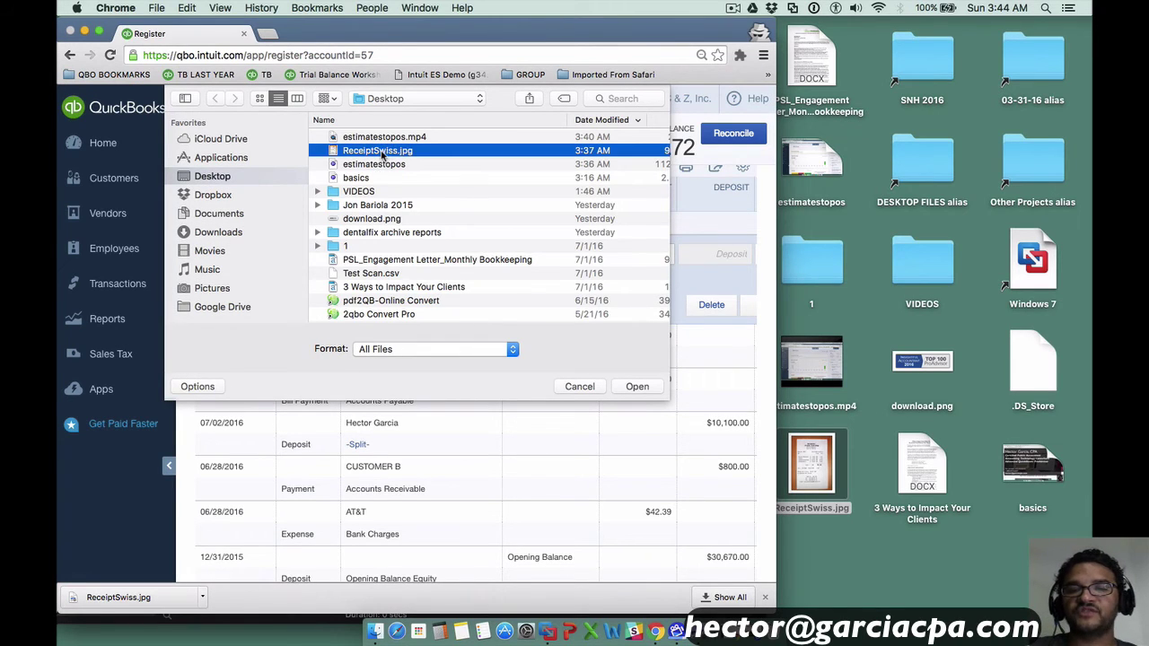
click(645, 387)
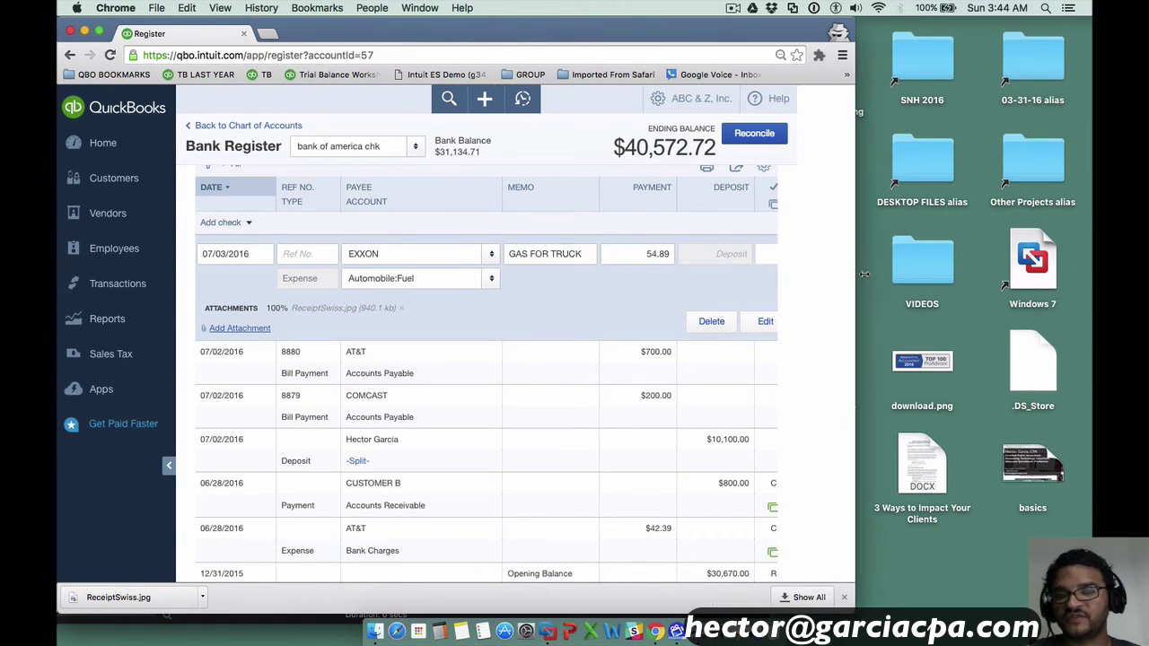
drag(863, 274, 924, 273)
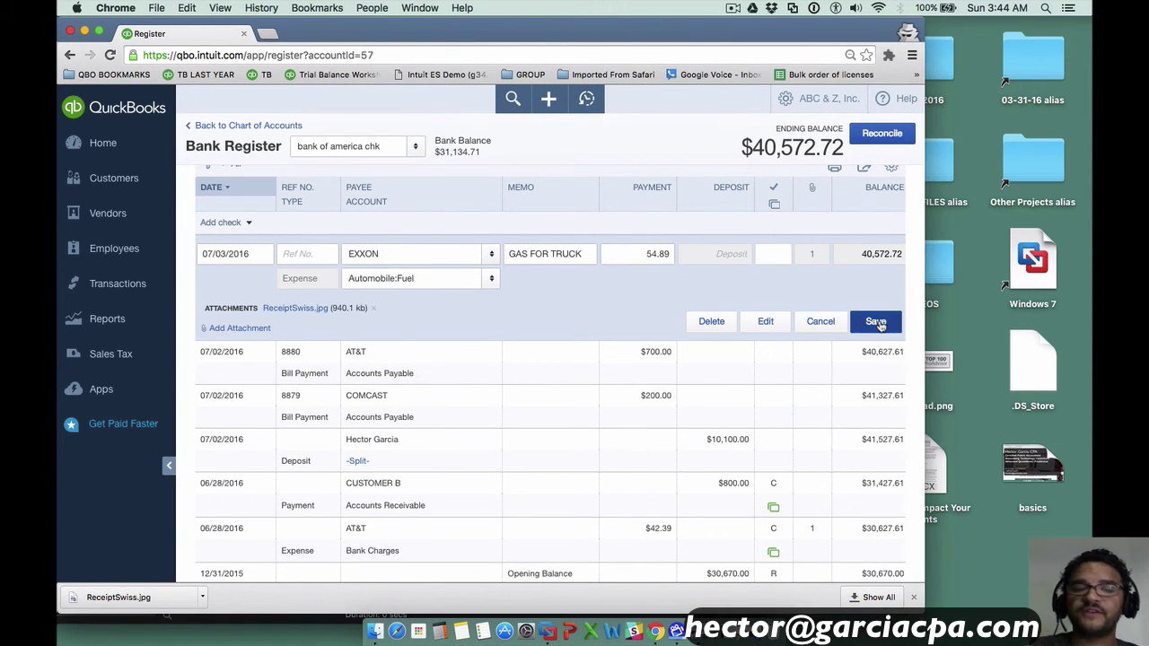
click(876, 321)
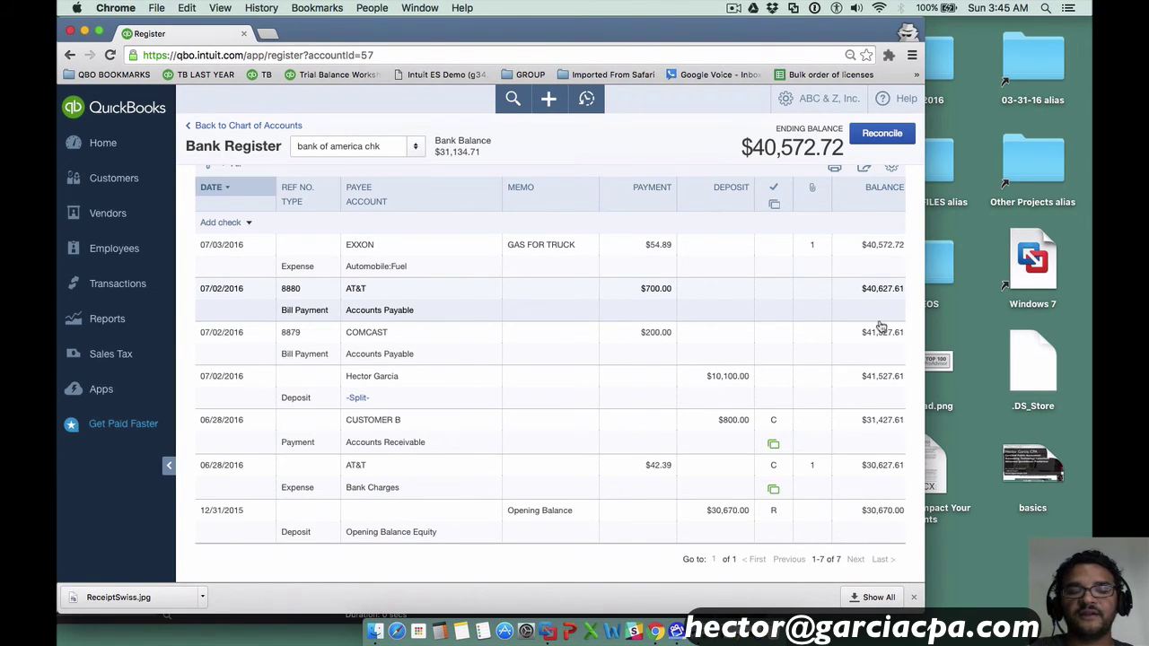
- Enable the Attachments column in Transactions > Expenses, showing 1 each on the EXXON and AT&T expenses
click(125, 294)
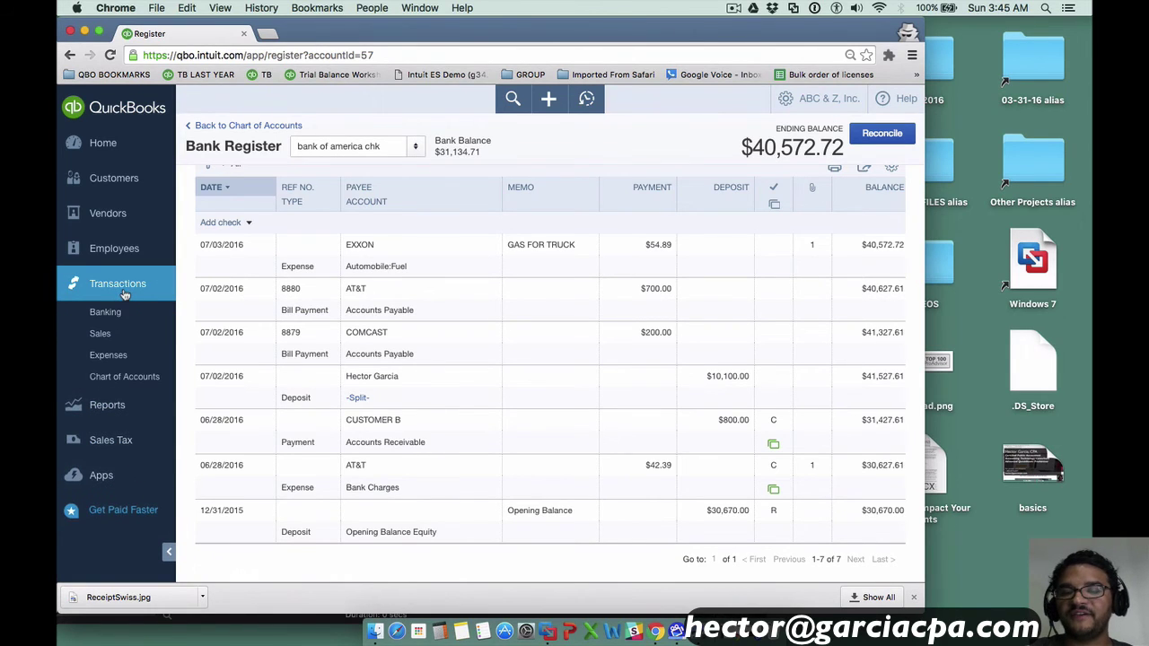
click(111, 357)
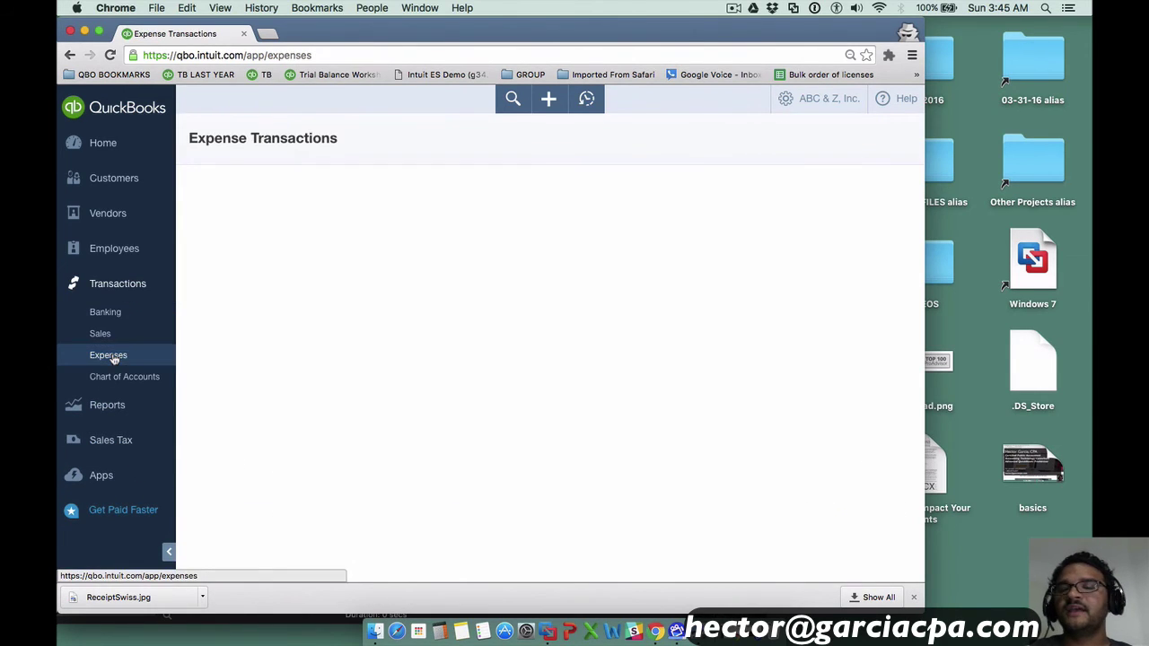
drag(924, 233, 1084, 239)
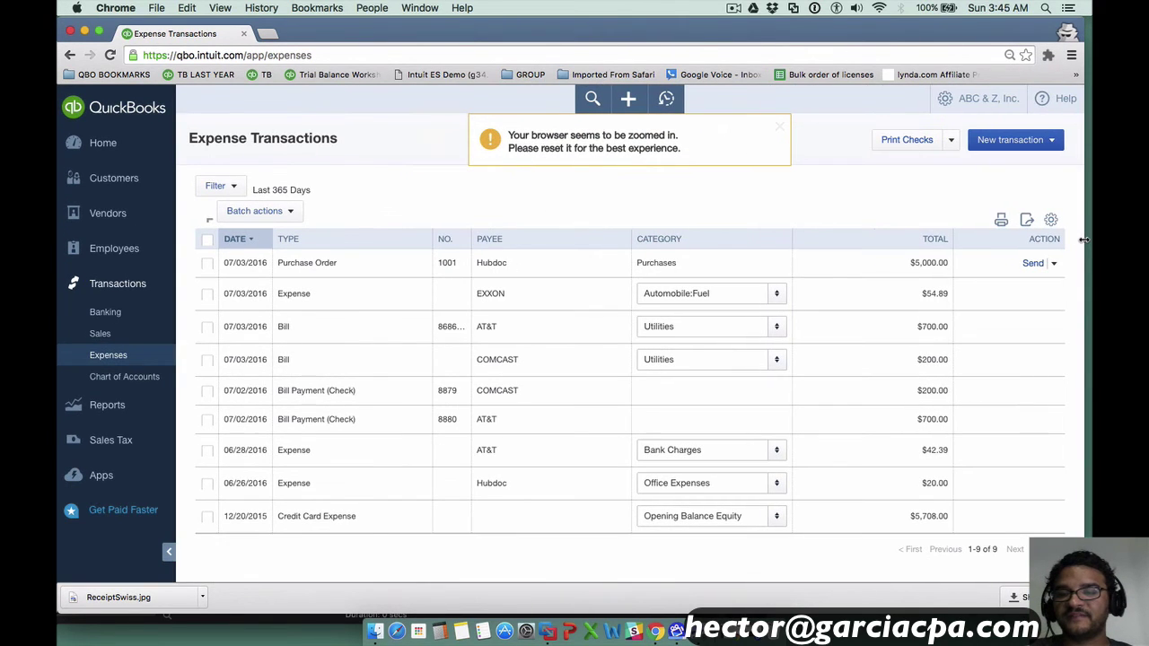
click(1050, 221)
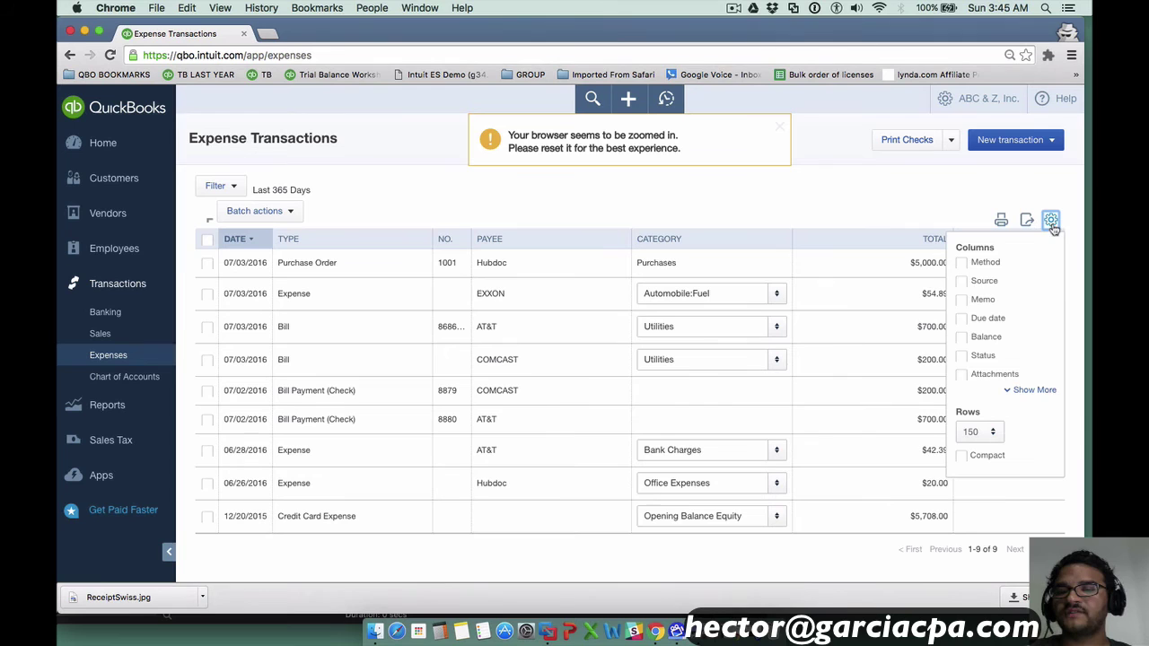
click(962, 376)
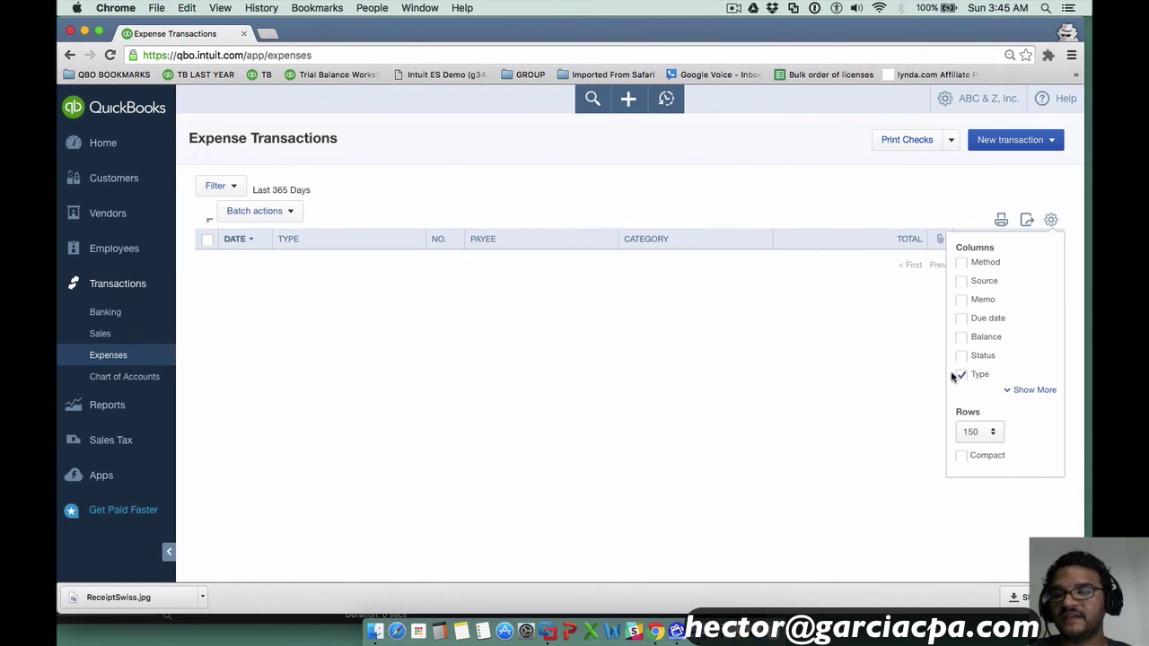
click(1050, 221)
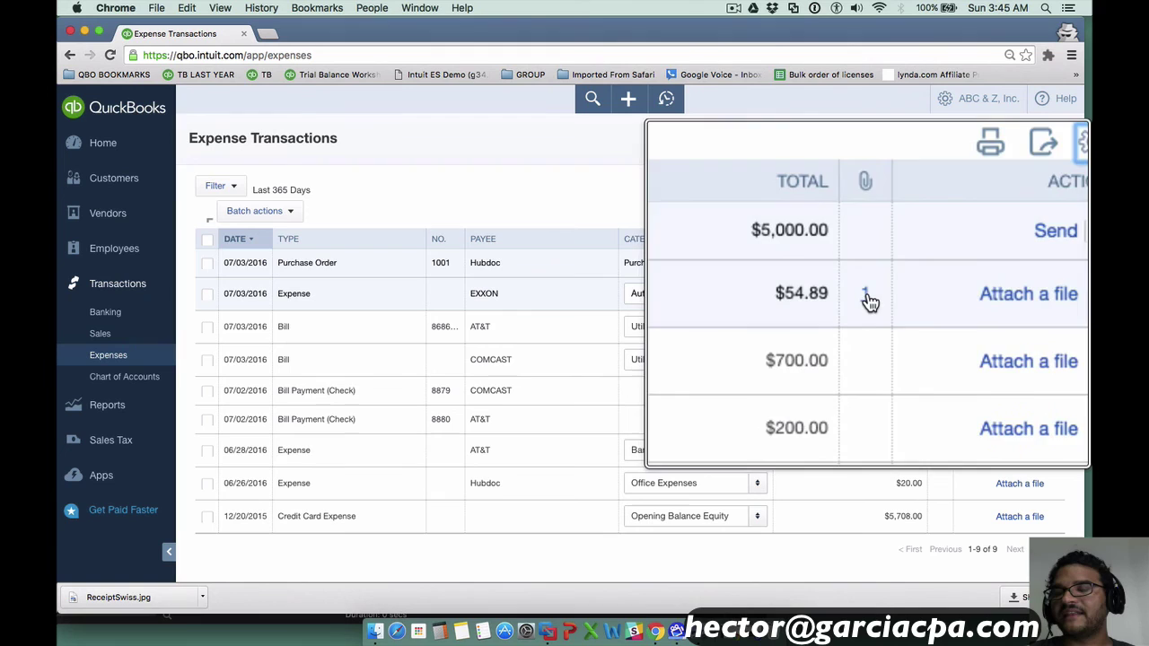
click(940, 294)
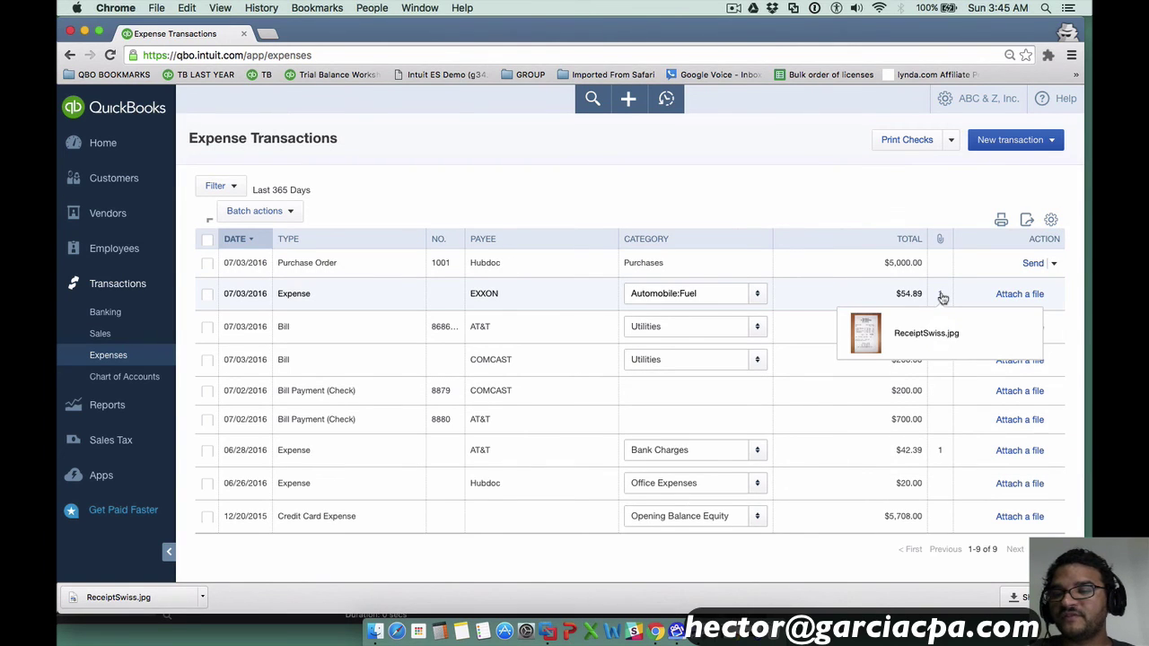